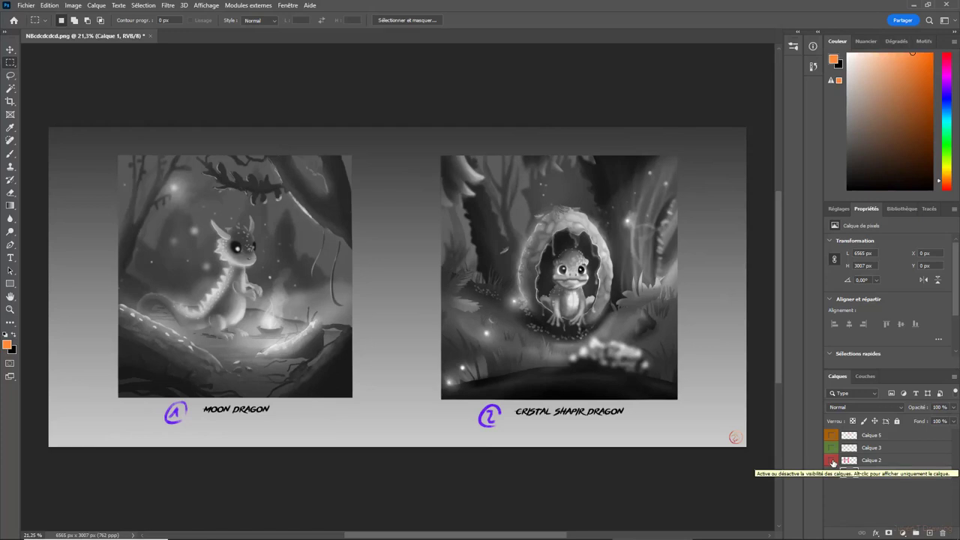
- Turn on the Calque 2 layer so the red thirds grid overlays the Moon Dragon
click(832, 461)
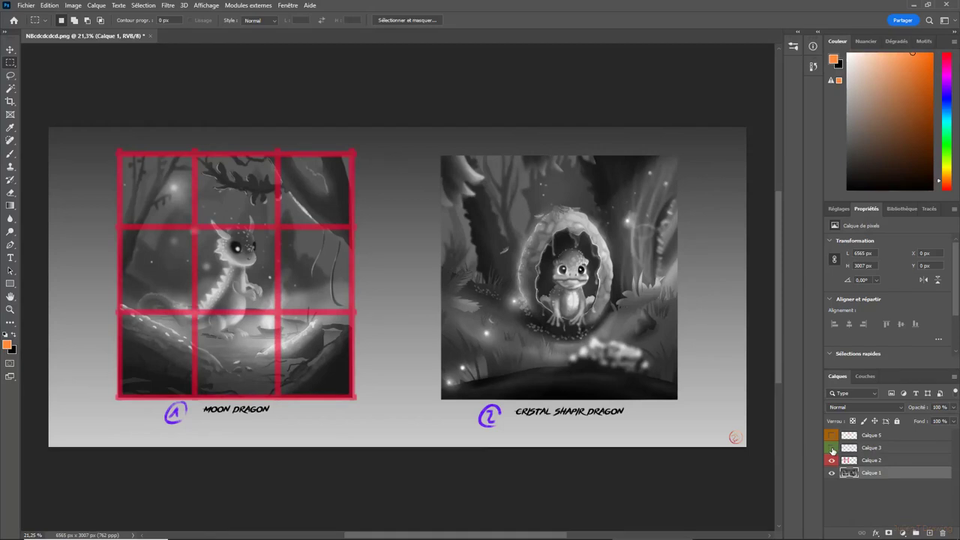
- Make Calque 3 visible so green dots mark the four Moon Dragon grid intersections, toggling it once to check
click(832, 448)
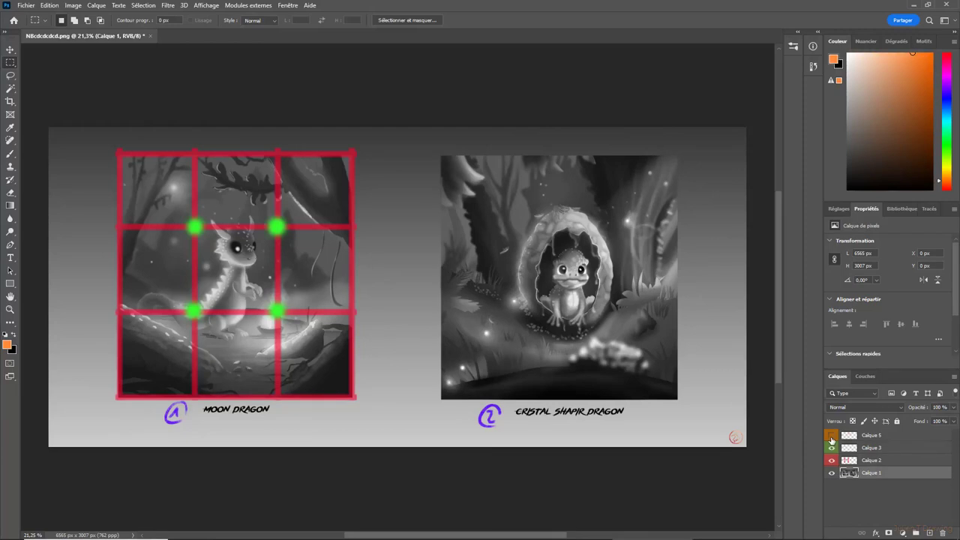
click(832, 447)
click(831, 447)
click(831, 443)
click(832, 443)
click(831, 448)
click(832, 448)
- Turn on Calque 5 to reveal the orange notes from 'Thumbnails' to 'Concepts de composition en N/B'
click(831, 435)
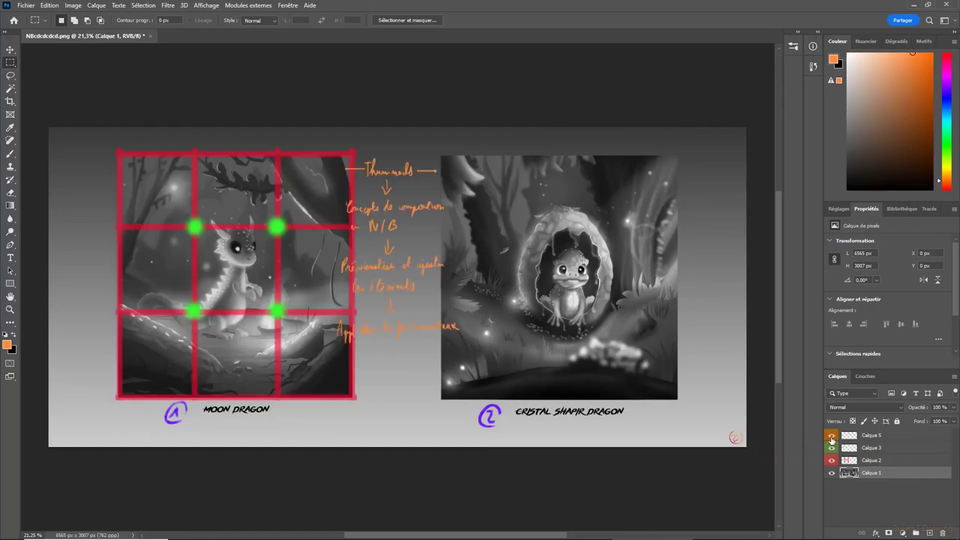